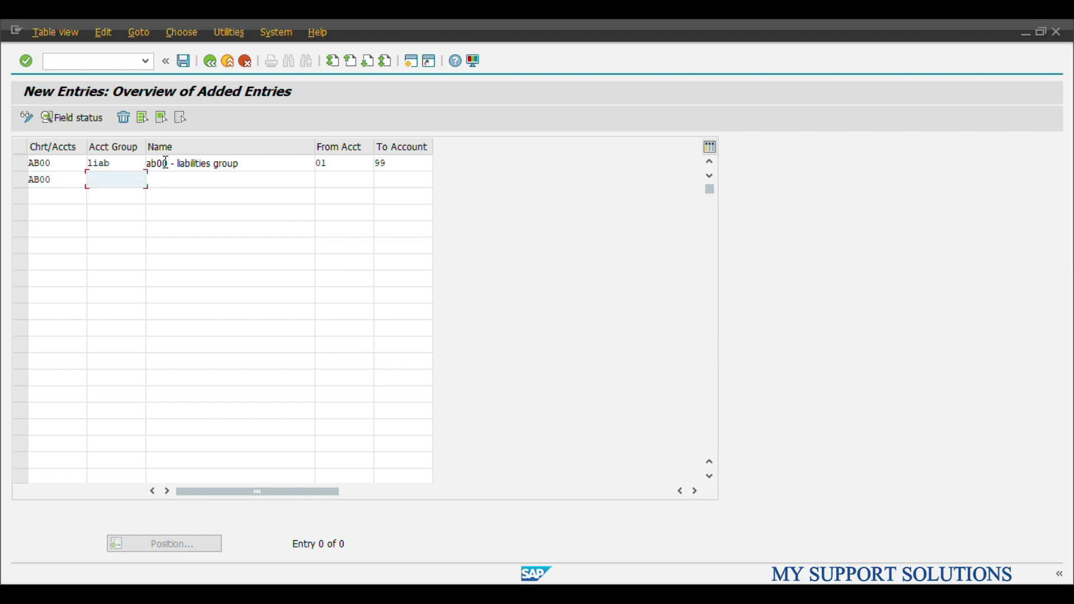
Complete the second entry with account group asse, name "ab00- asset group" and account range 100 to 199.
type("asse")
key("Tab")
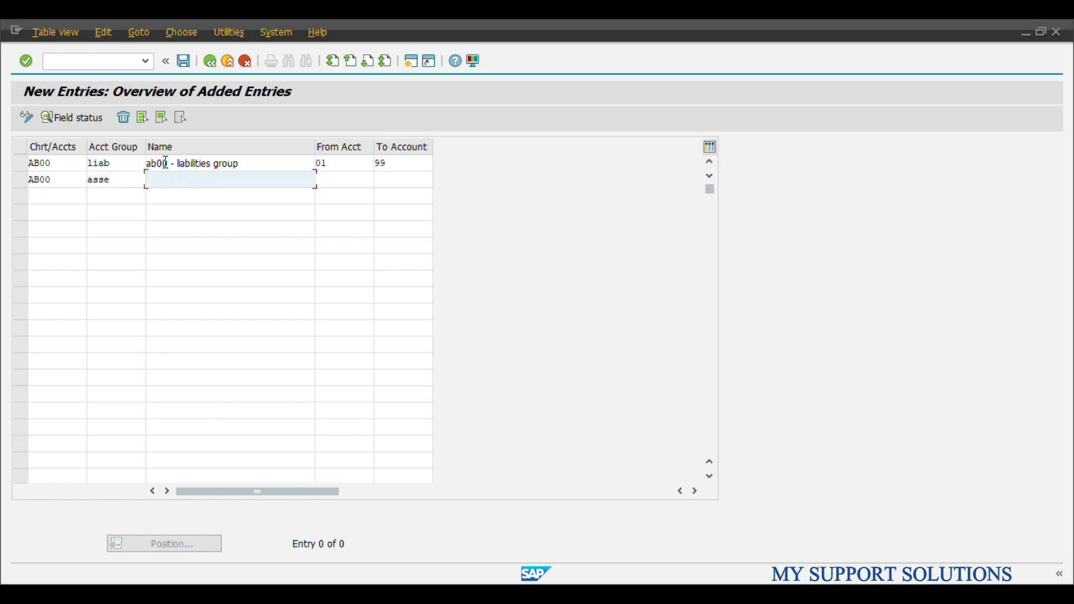
type("ab00- asset group")
key("Tab")
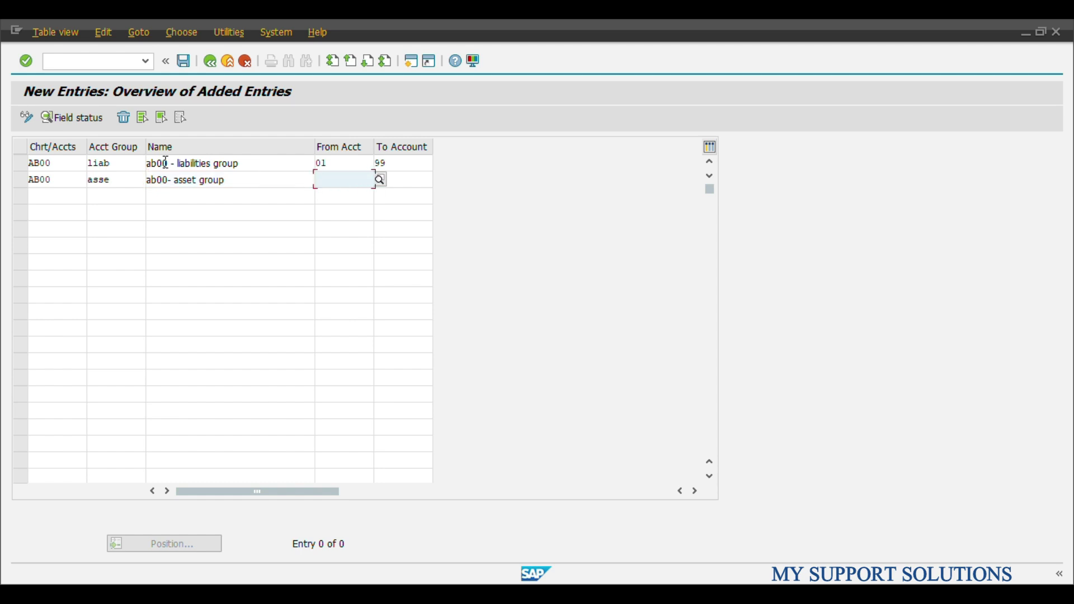
type("100")
key("Tab")
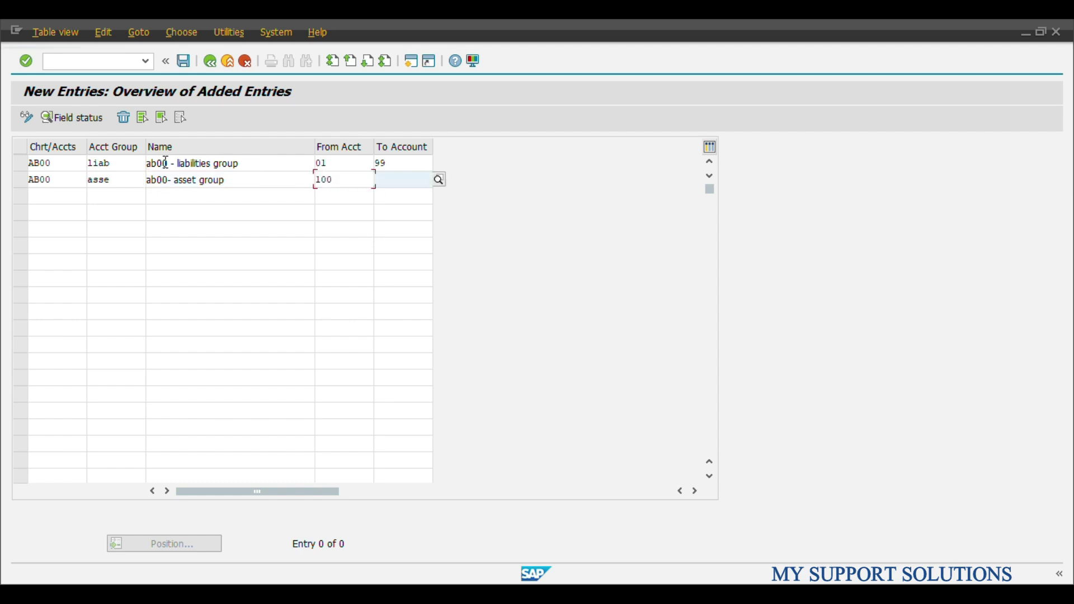
type("199")
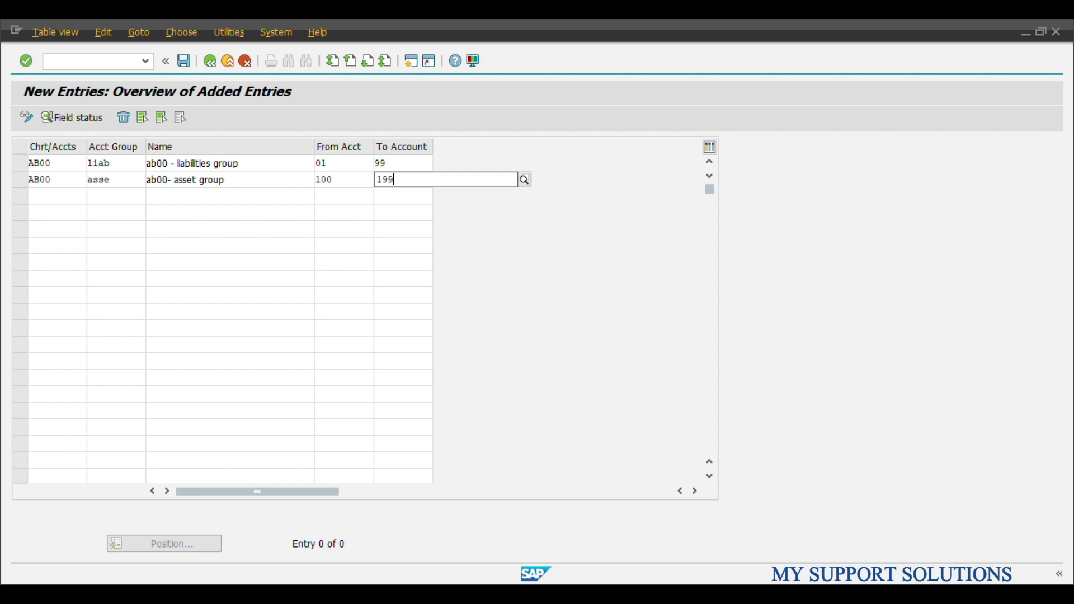
Start a third entry with chart of accounts AB00 and account group inco, consulting the account group table in the Word notes.
key("Tab")
type("ab000")
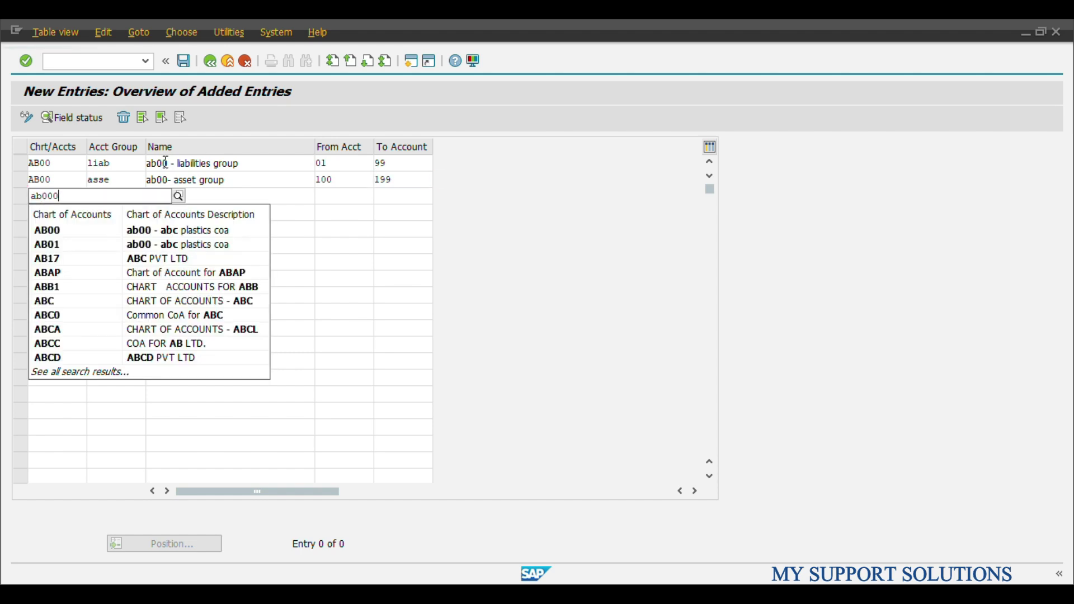
key("BackSpace")
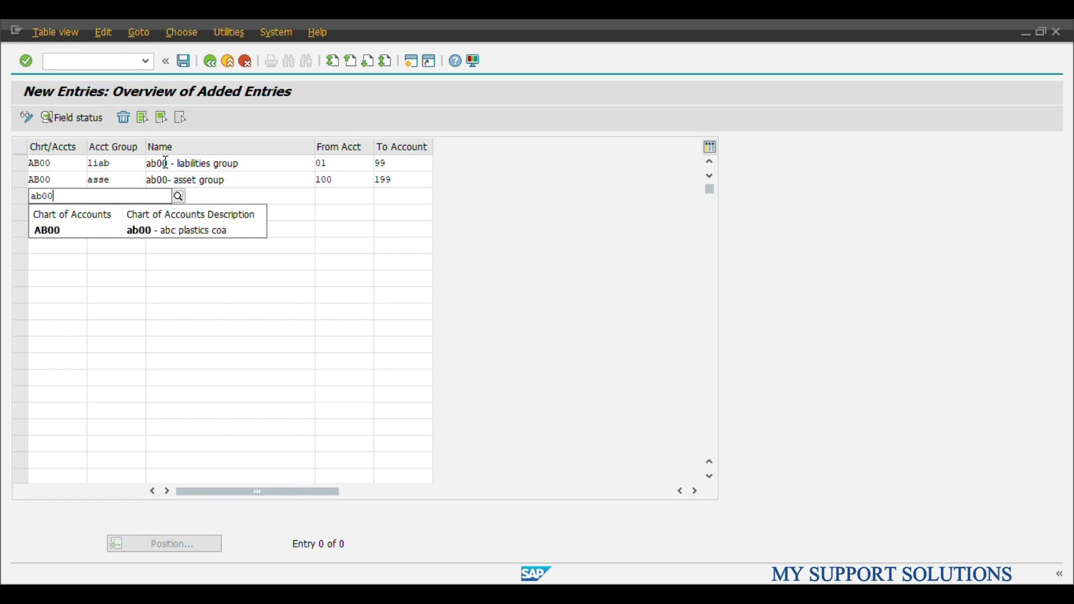
left_click(176, 233)
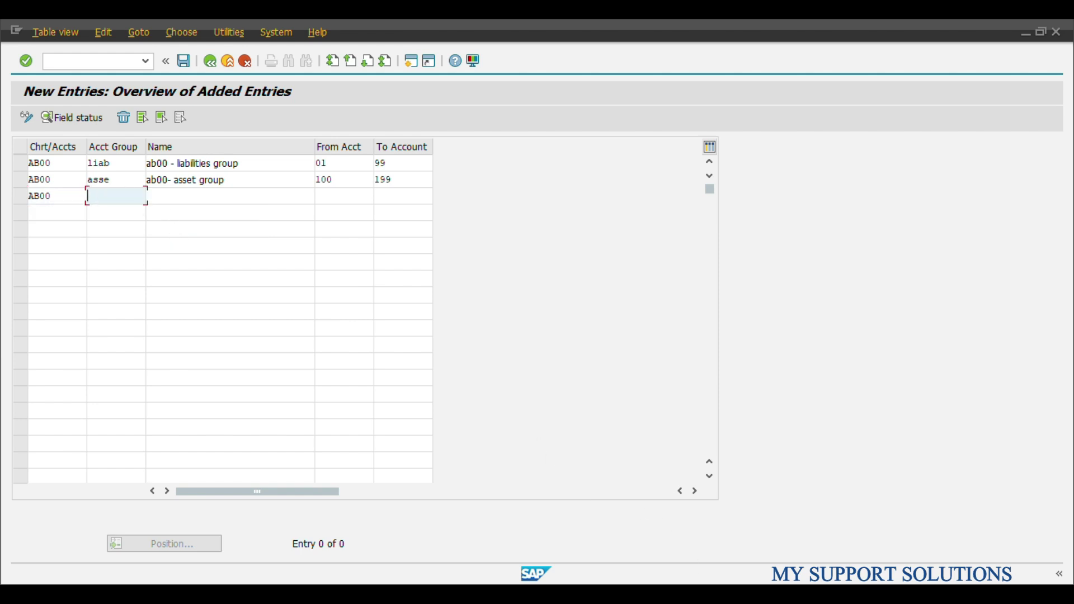
left_click(710, 594)
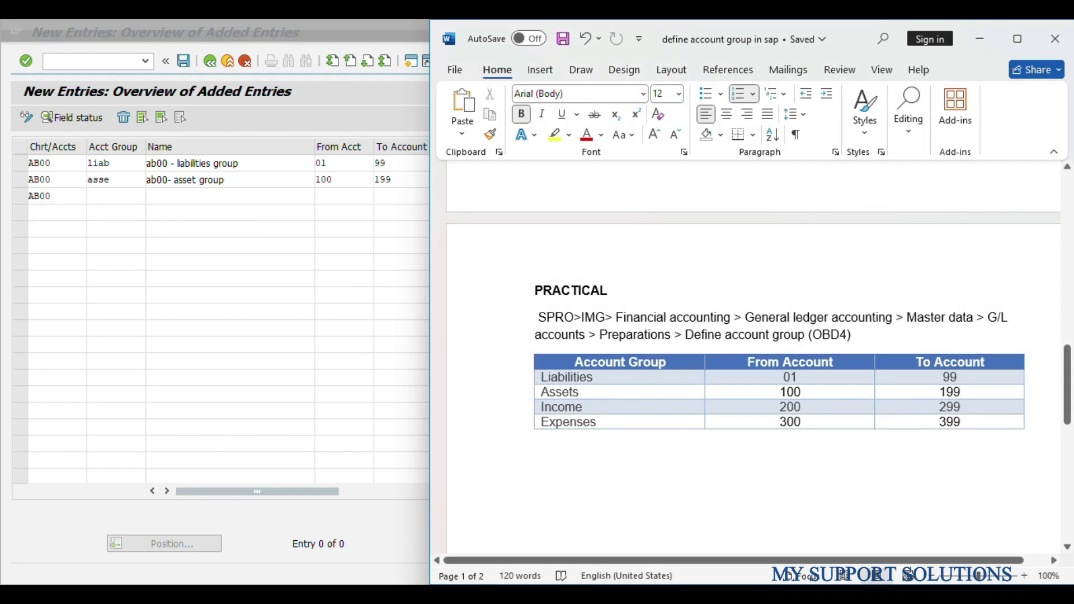
left_click(710, 594)
type("inco")
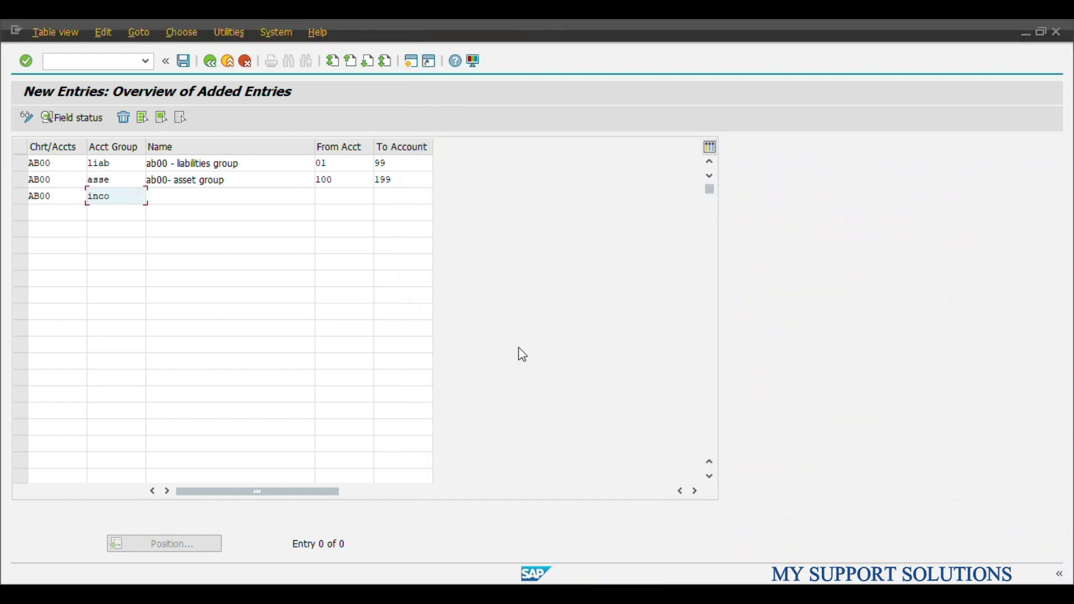
key("Tab")
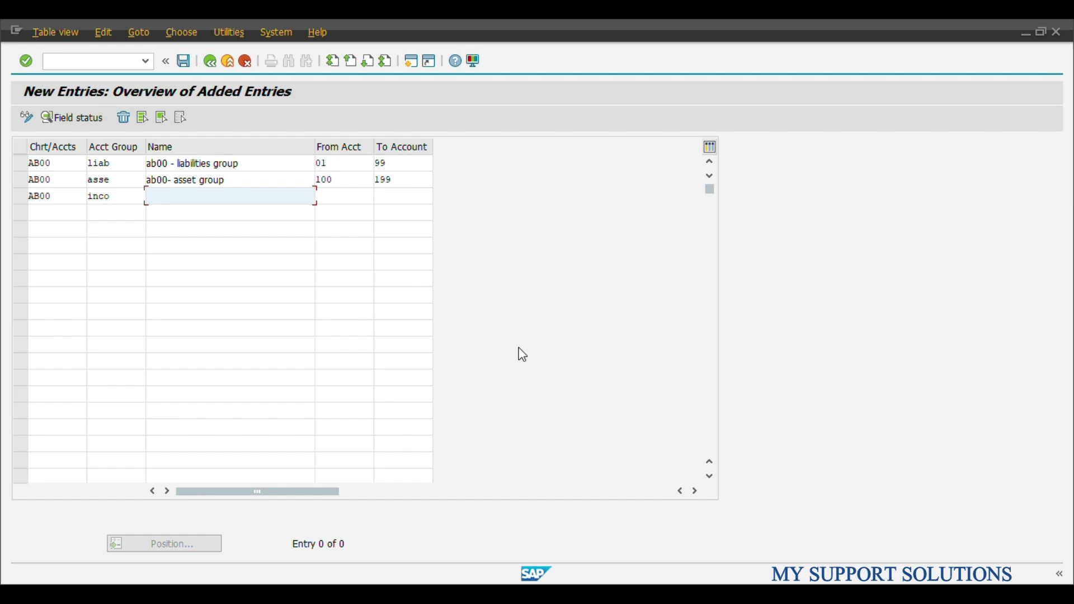
Name the inco account group "ab00 - income group" and set its account range from 200 to 299.
type("ab")
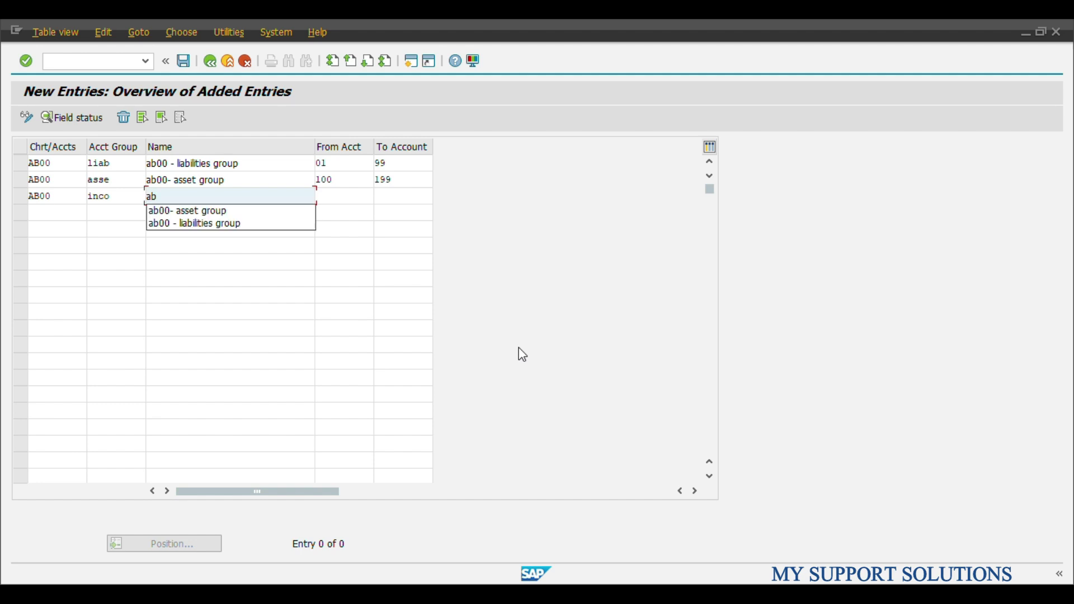
type("00 -")
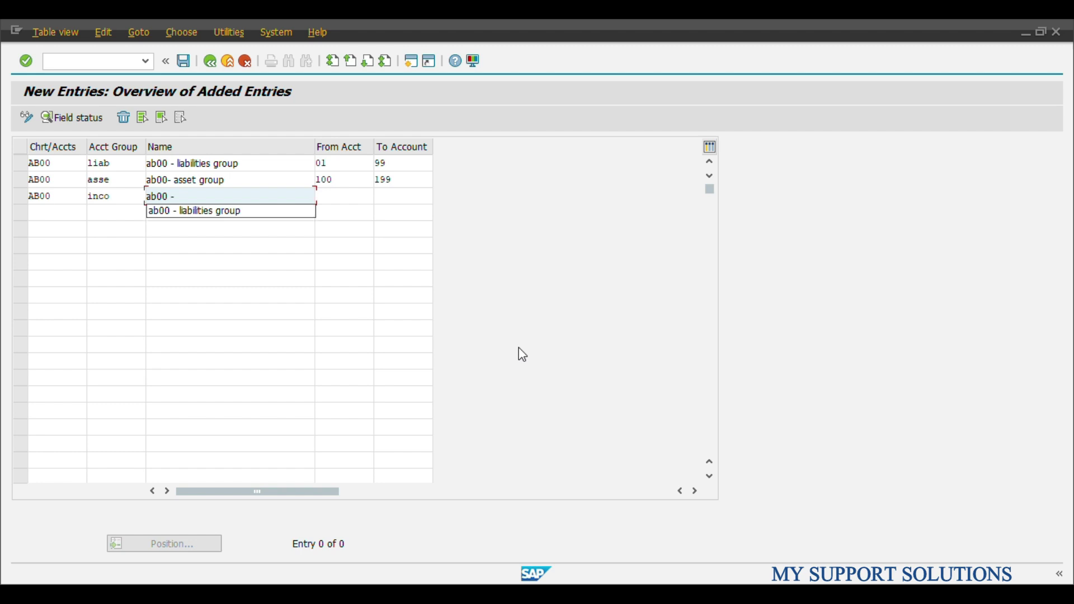
type(" inc")
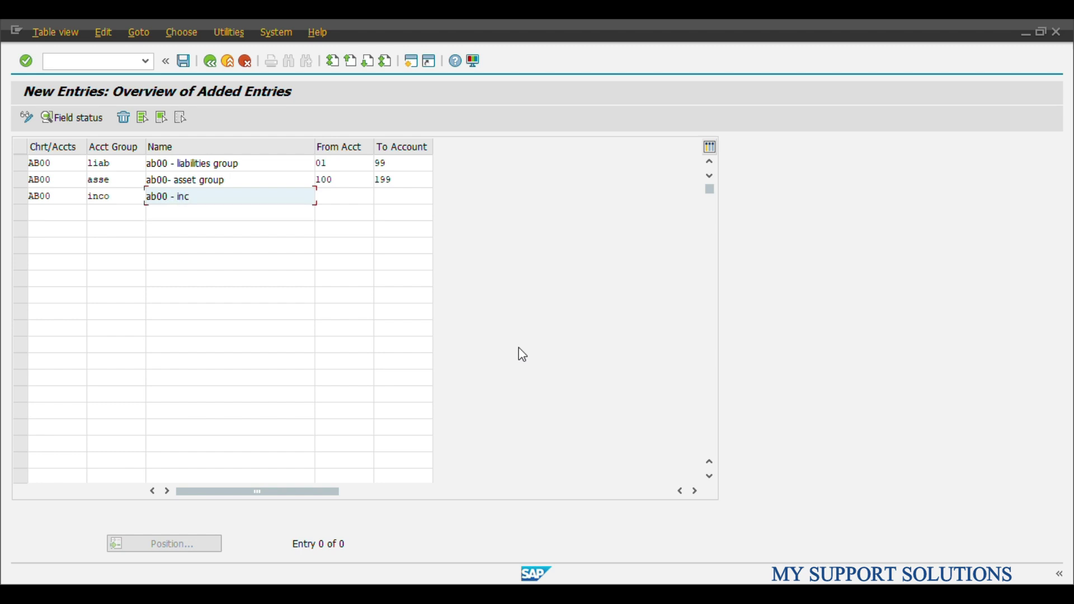
type("ome group")
left_click(347, 198)
type("200")
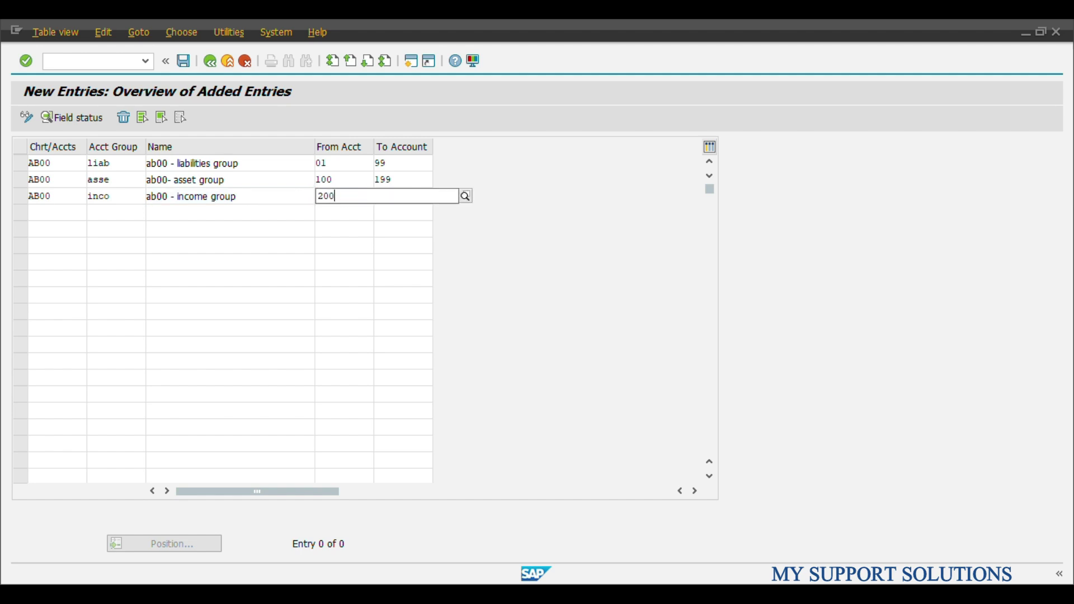
key("Tab")
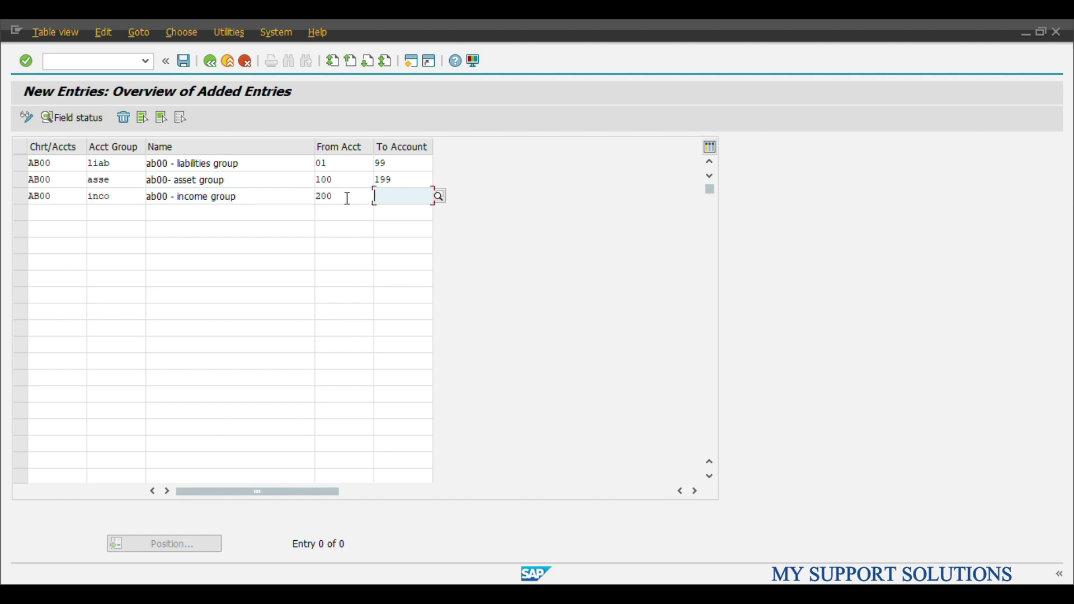
type("299")
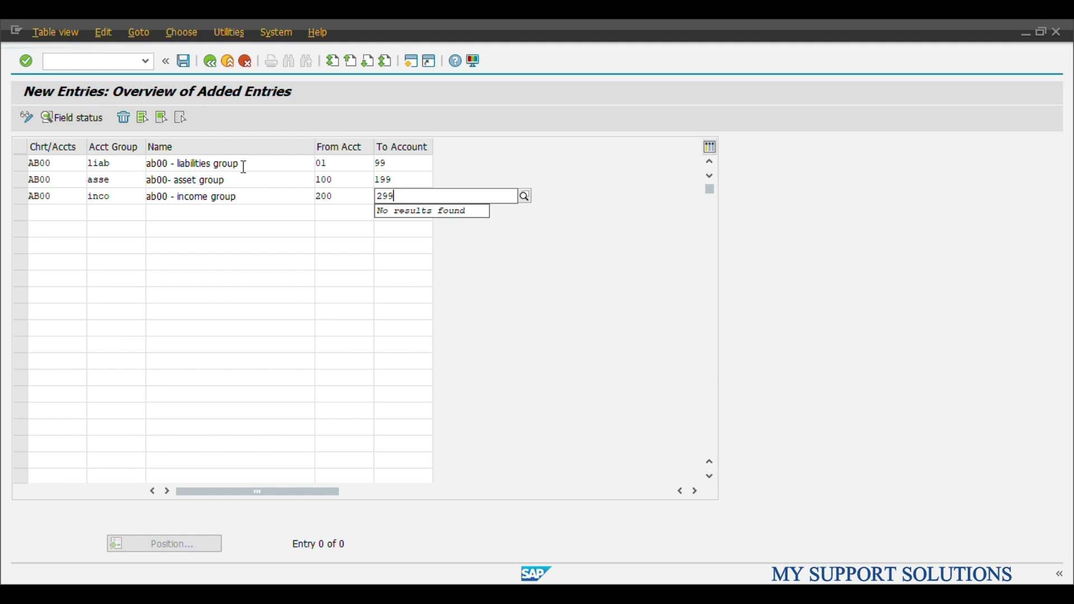
Start a fourth entry with chart of accounts AB00 and account group expe.
left_click(64, 213)
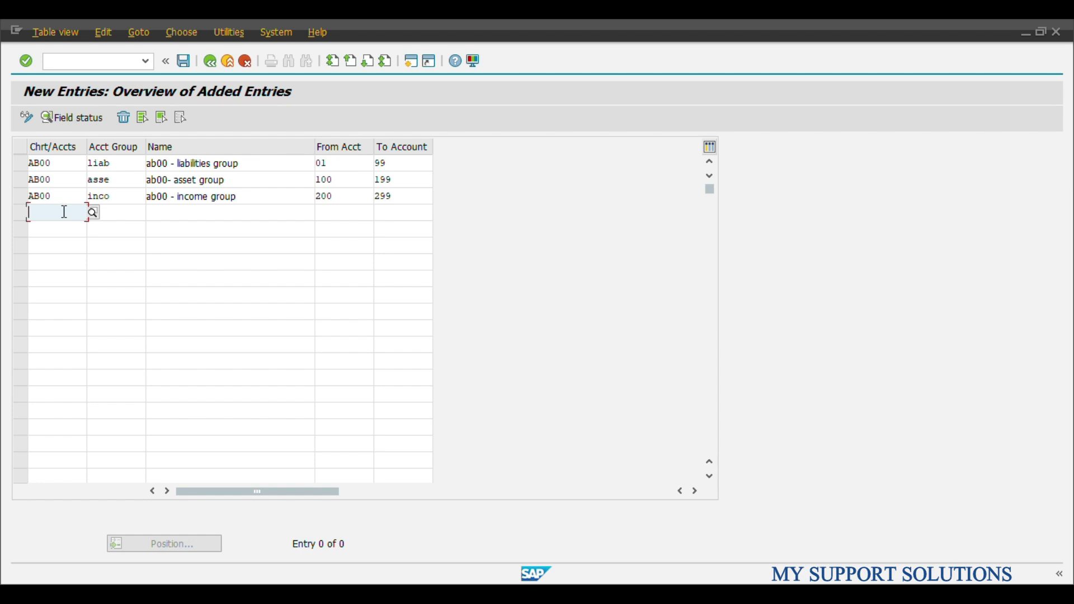
type("ab00")
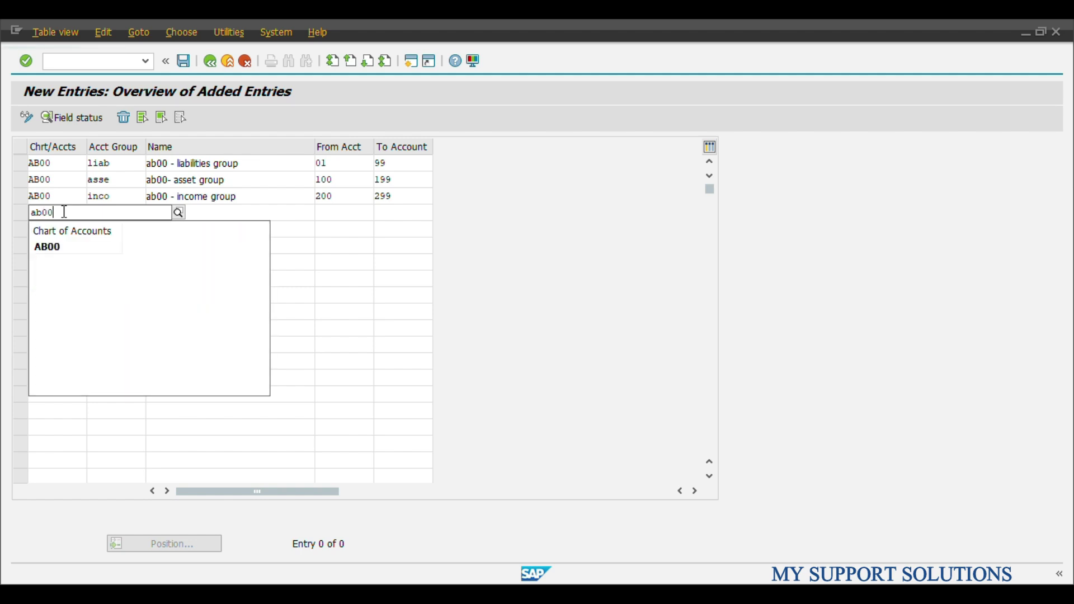
key("Escape")
key("Tab")
type("expe")
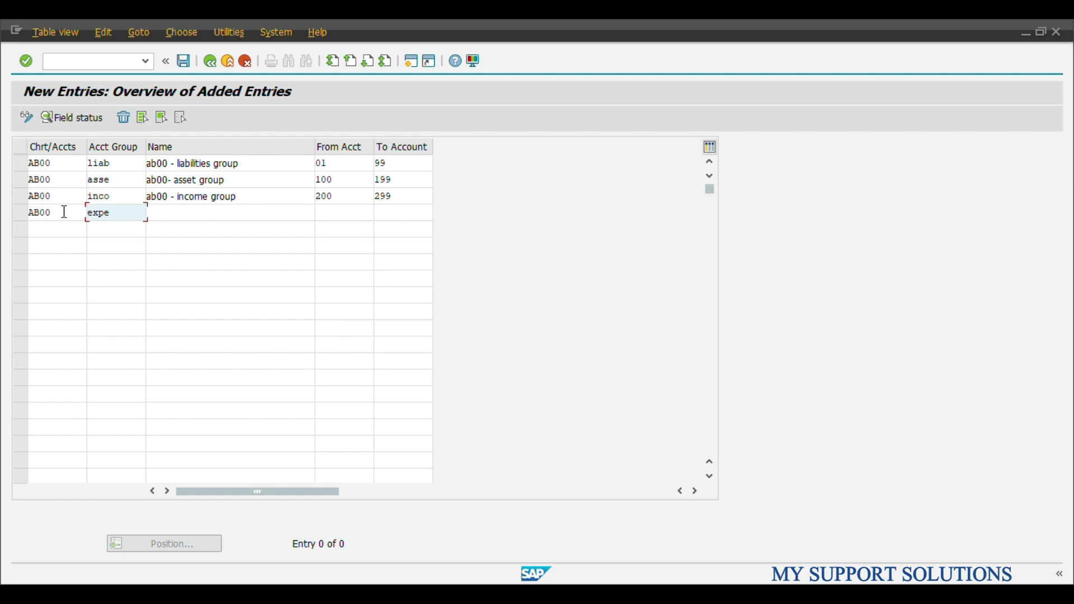
key("Tab")
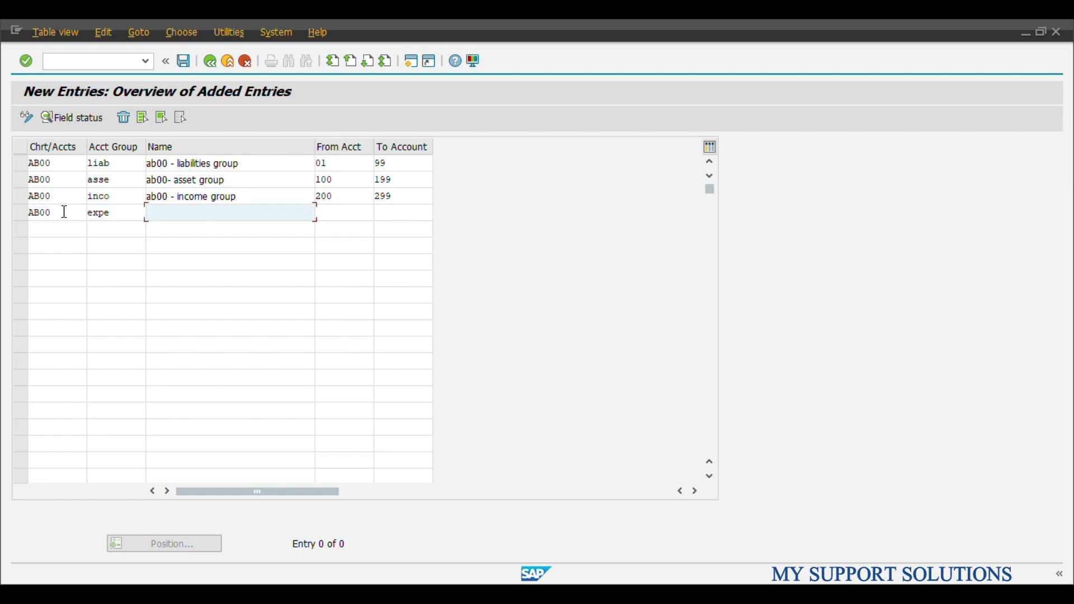
Name the expe account group "ab00 - expenses group" and set its account range from 300 to 399.
type("ab00")
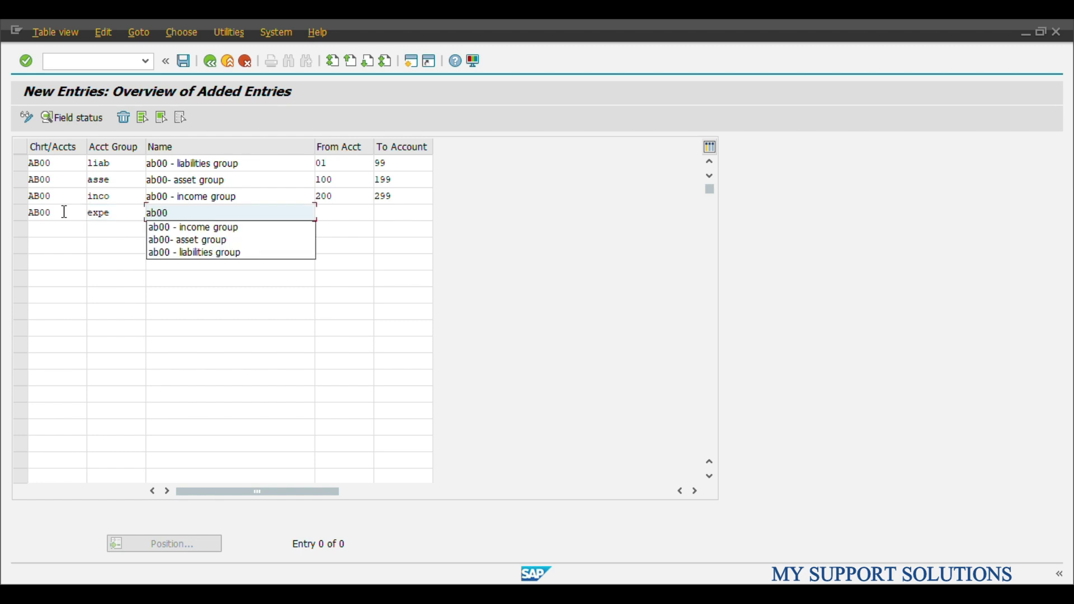
type(" - ex")
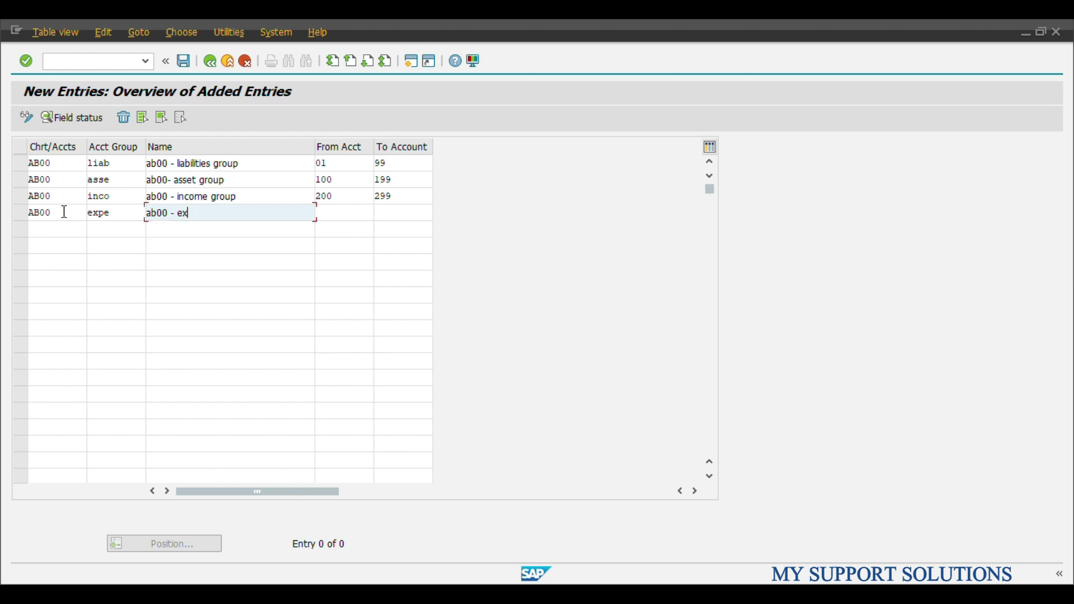
type("penses group")
key("Tab")
type("300")
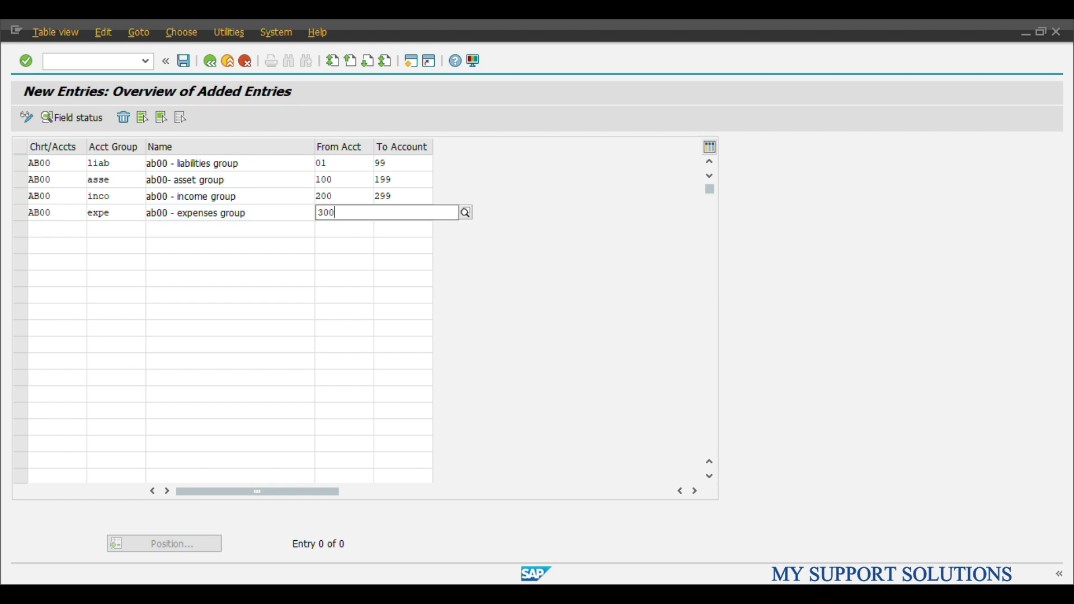
key("Tab")
type("399")
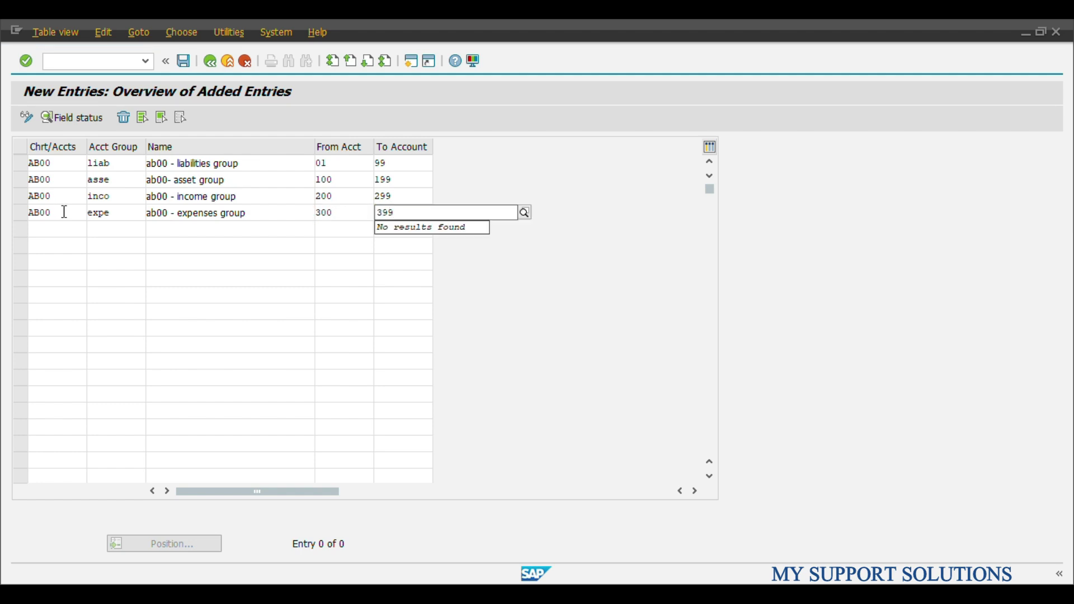
Save the new account groups using the proposed "basic settings" customizing request.
left_click(197, 261)
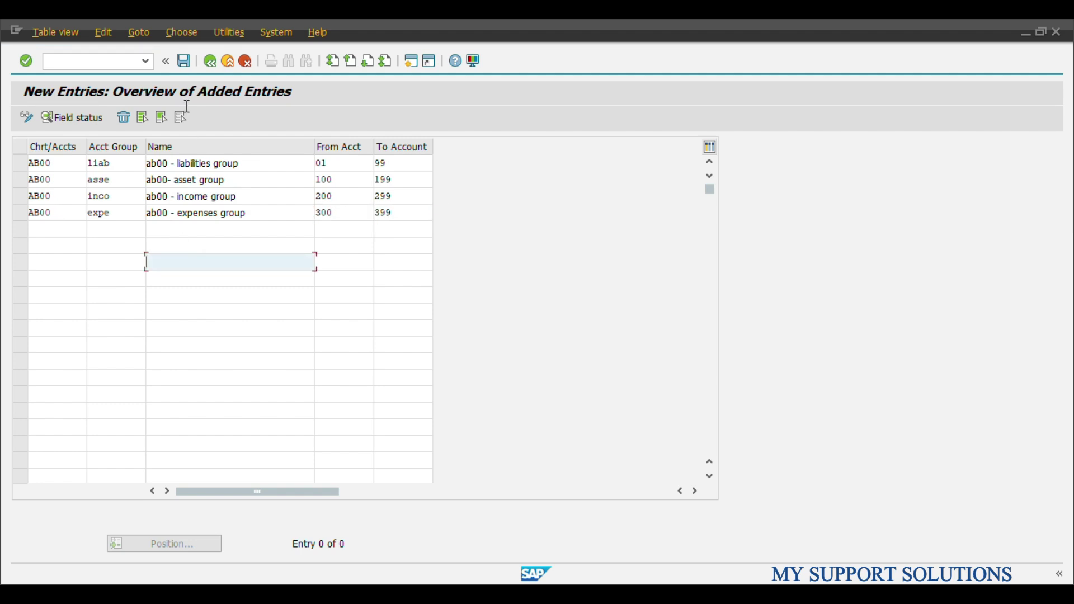
left_click(186, 65)
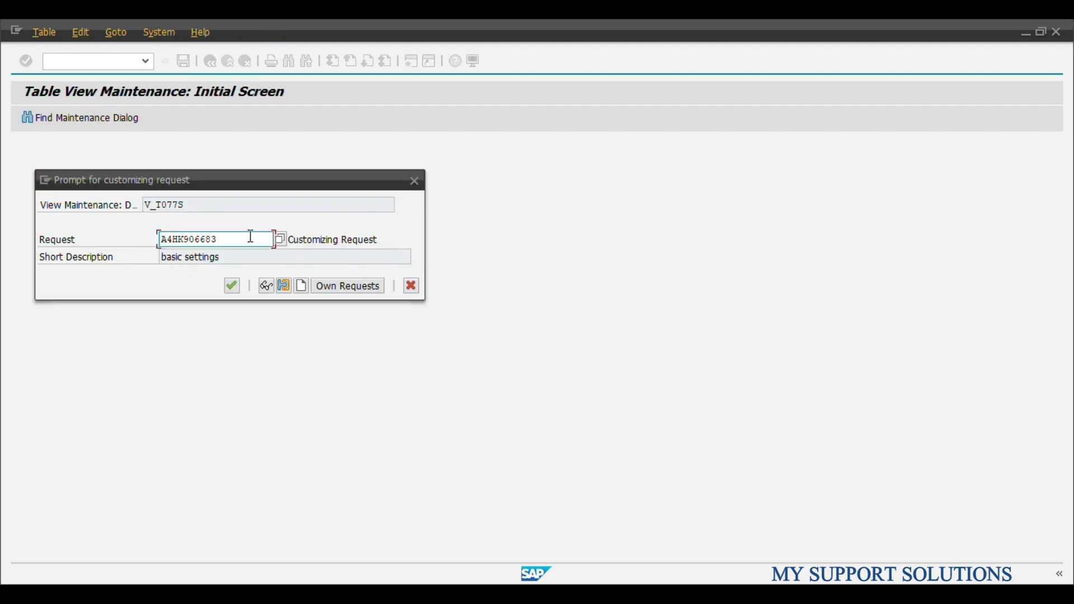
left_click(233, 286)
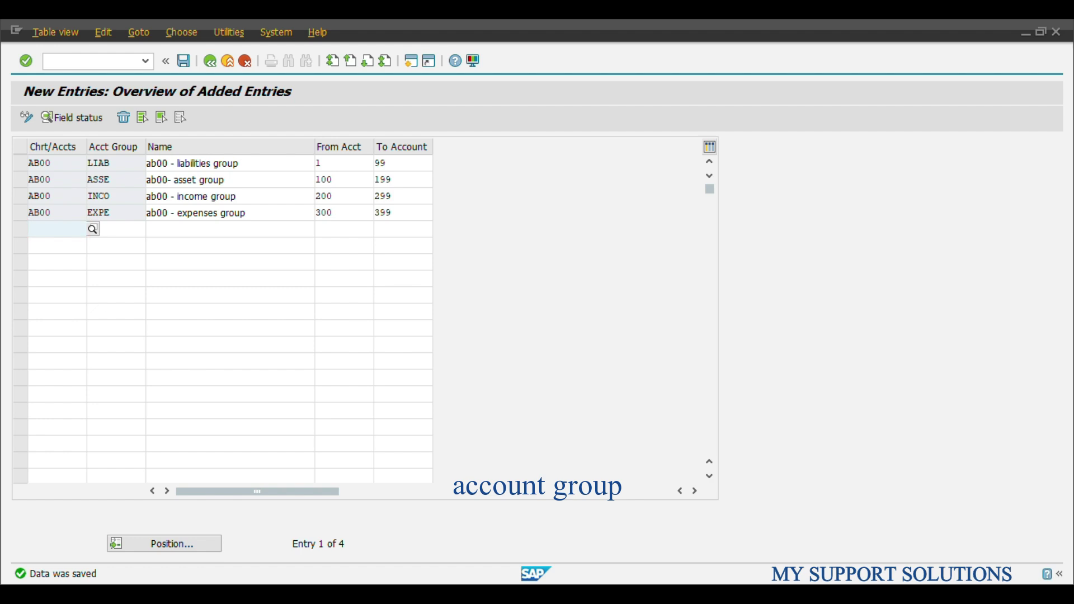
Switch to the Word document "define account group in sap" and review its points on the purpose of account groups.
key("alt+Tab")
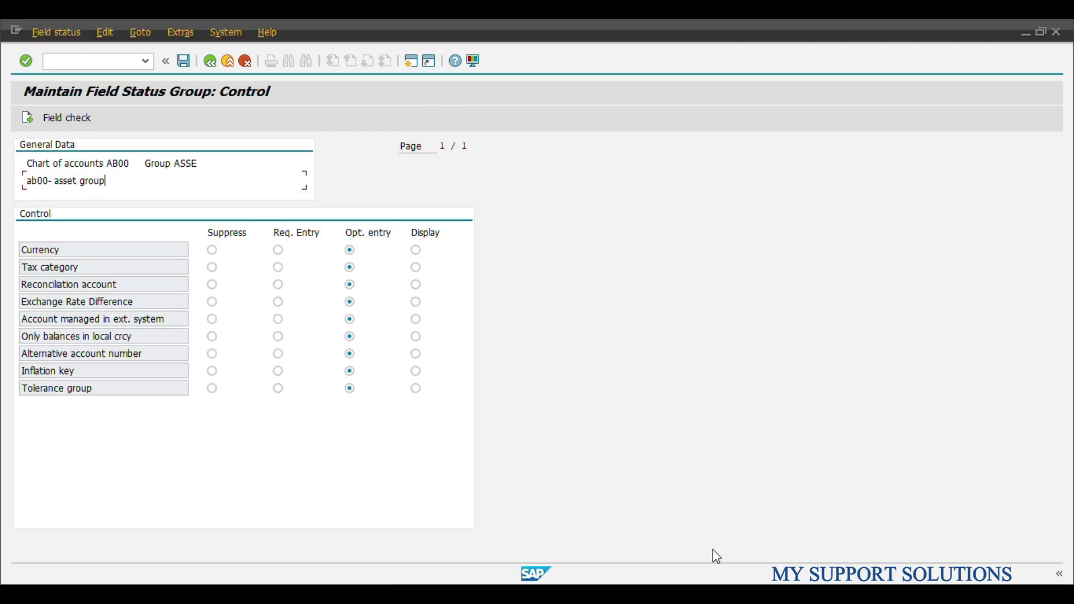
mouse_move(717, 593)
left_click(736, 520)
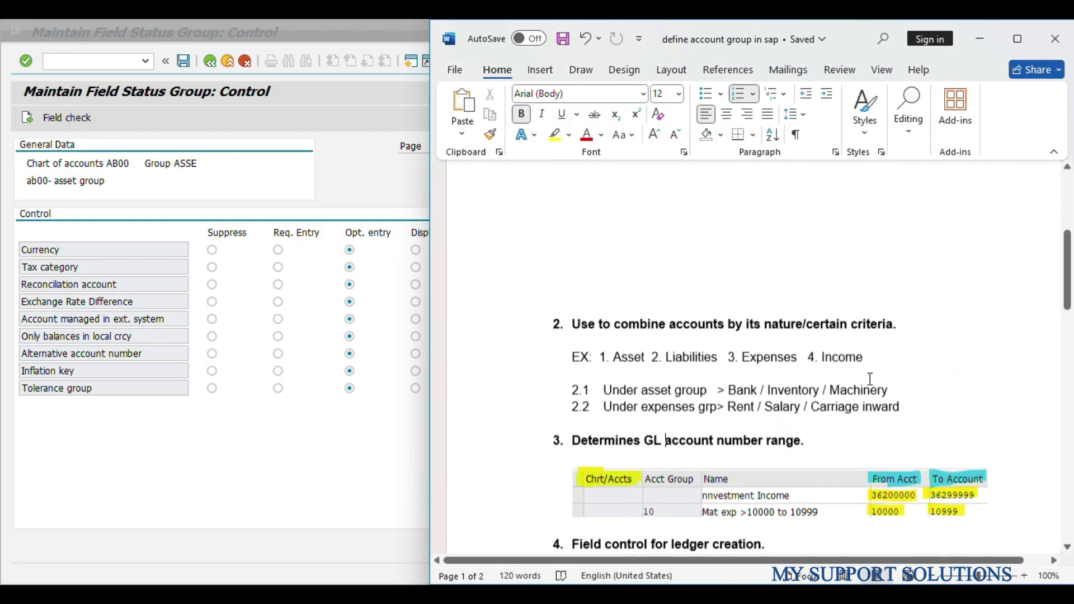
scroll(870, 378, "up", 4)
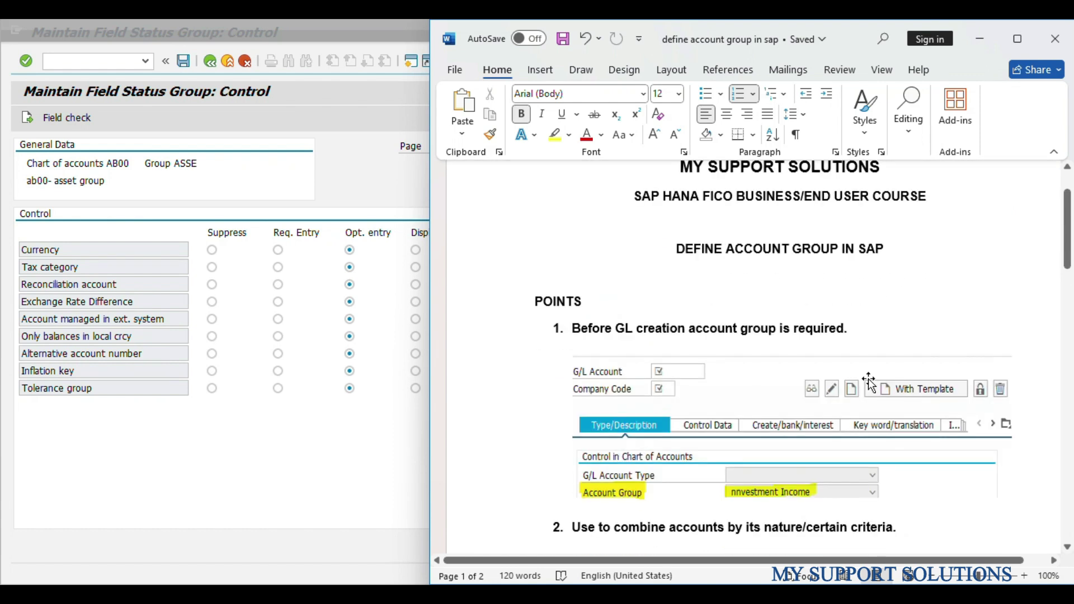